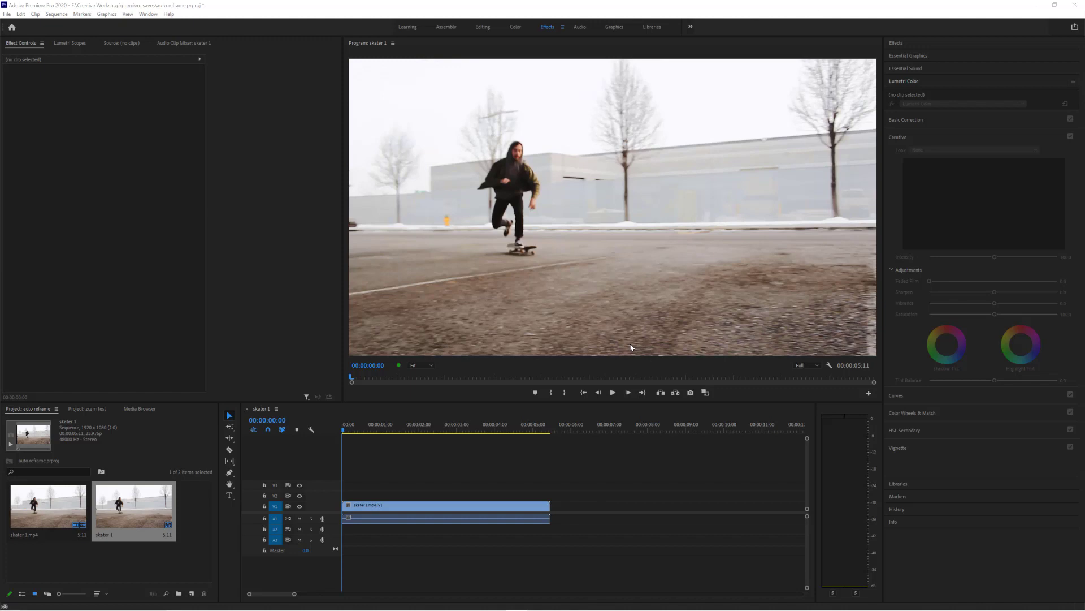
- Select the skater 1.mp4 clip and all clips in the skater 1 sequence
click(345, 433)
key(ctrl+a)
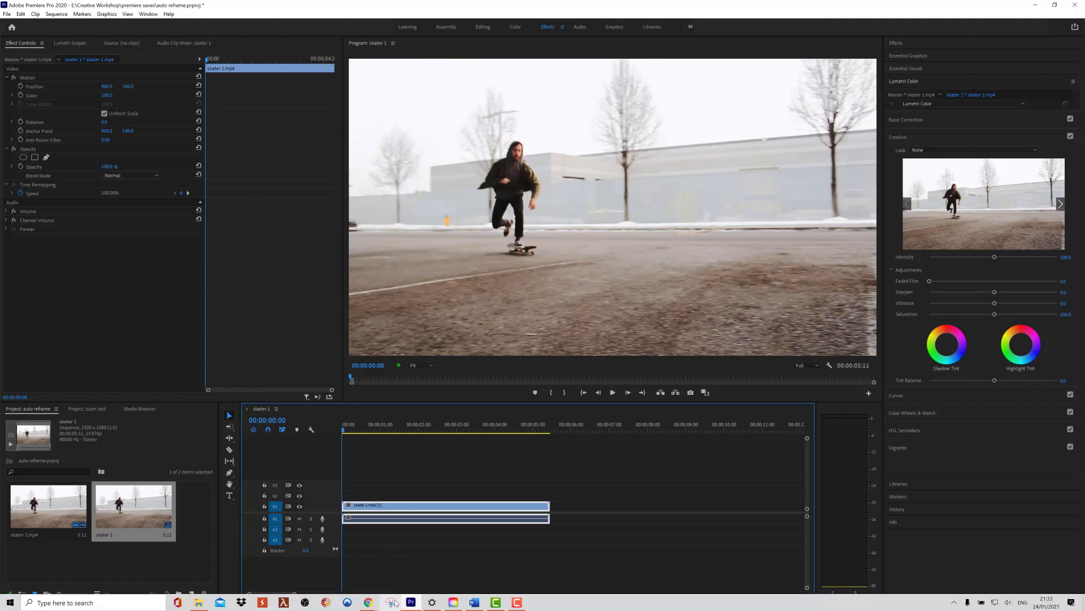
click(368, 602)
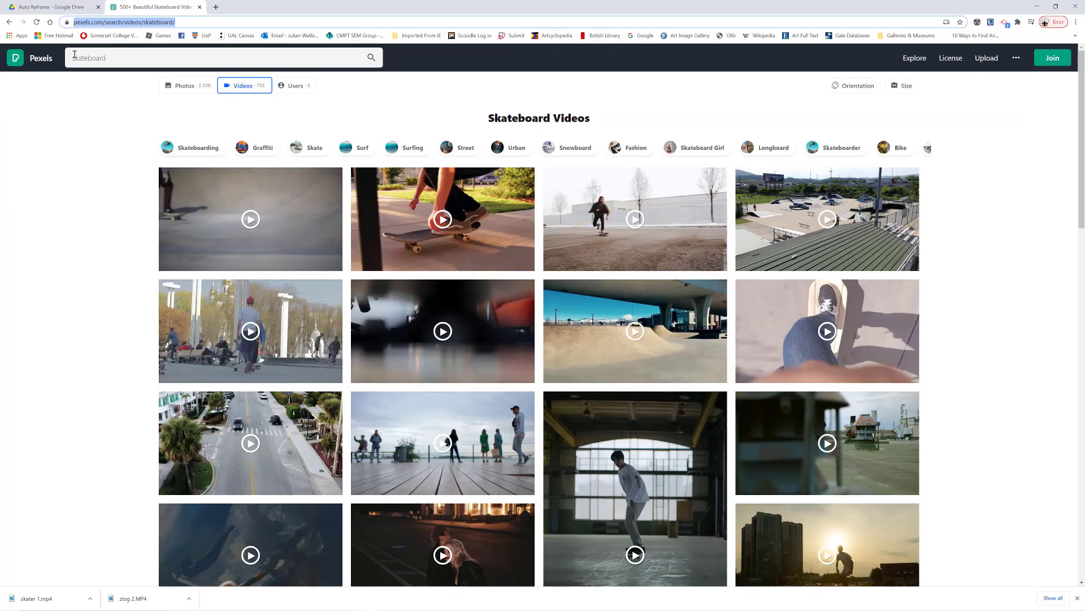
click(677, 214)
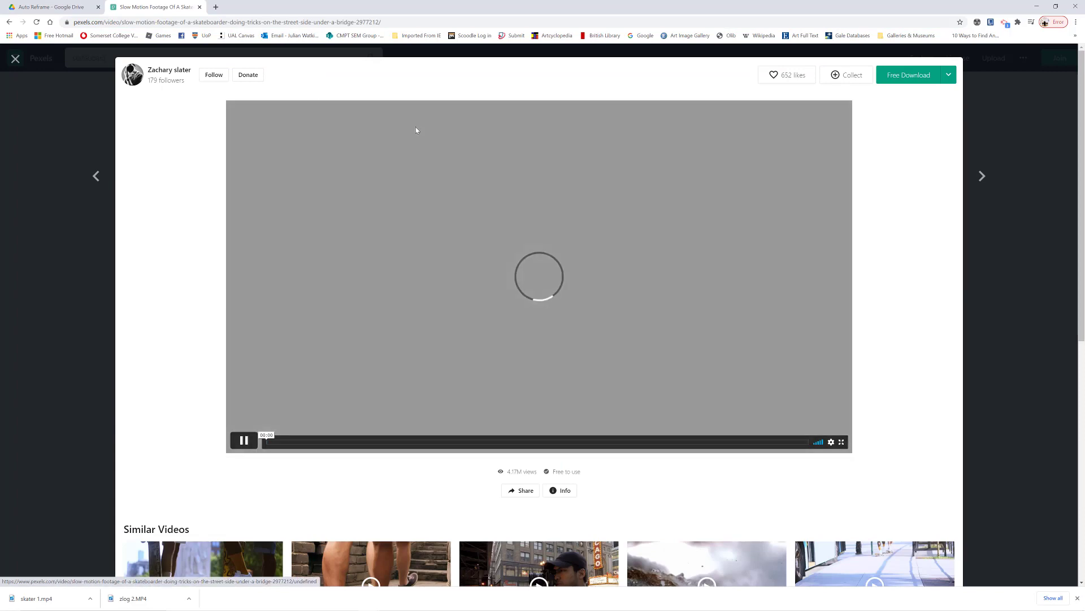
click(416, 130)
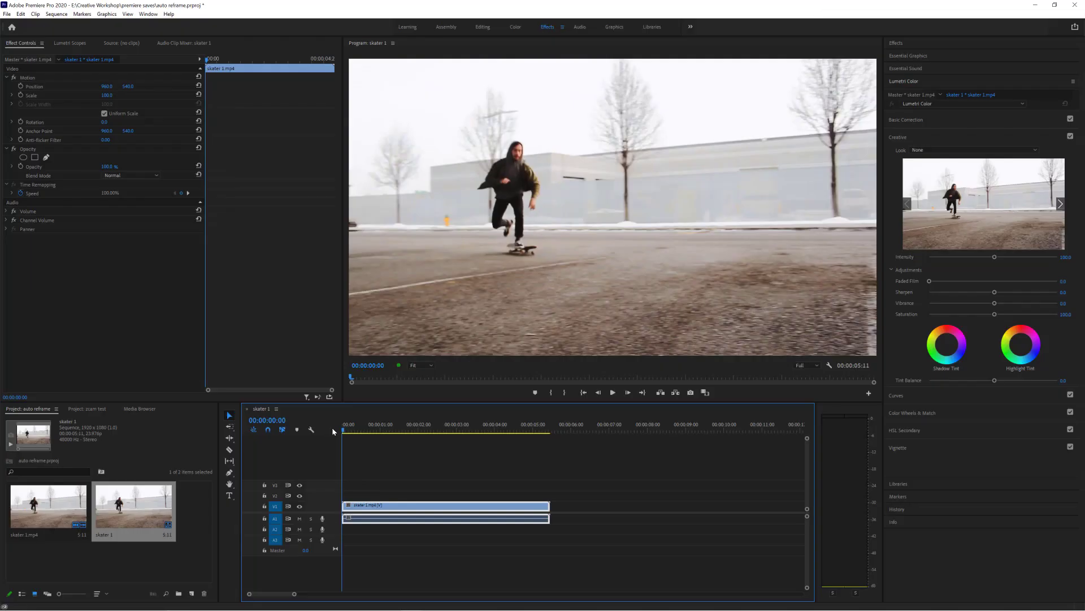
drag(346, 430, 528, 437)
key(space)
key(Home)
- Auto-reframe skater 1 to Square 1:1 with Default motion tracking, creating skater 1 - (1x1)
click(56, 14)
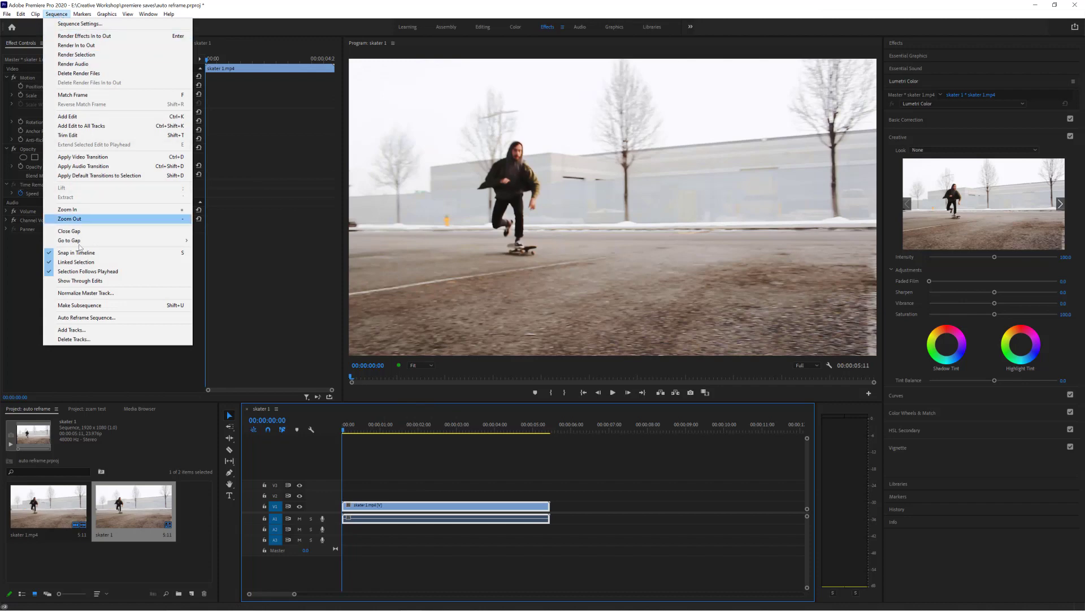
click(99, 317)
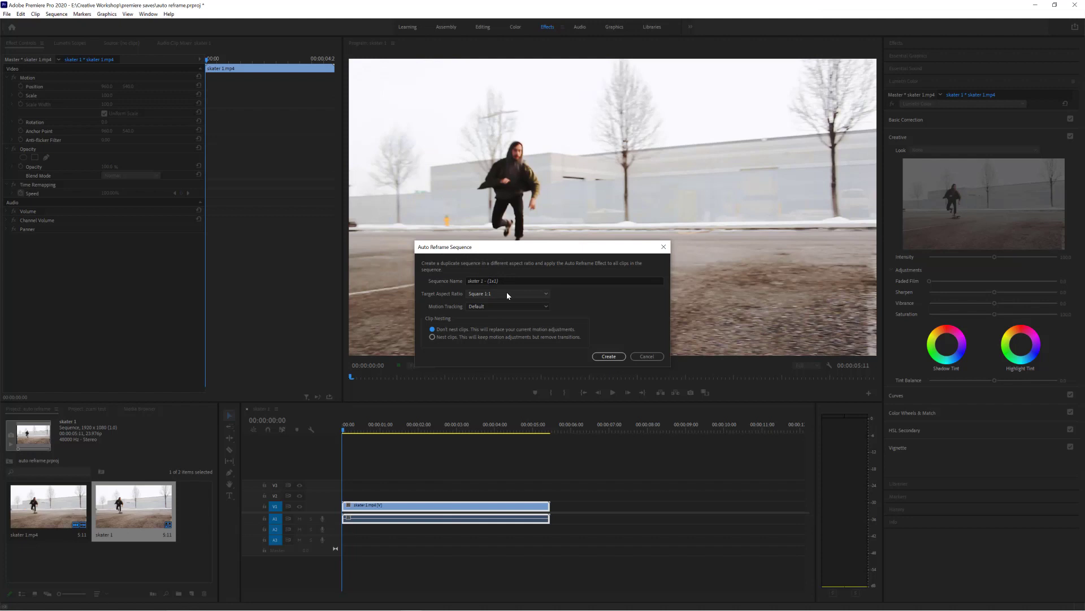
click(507, 294)
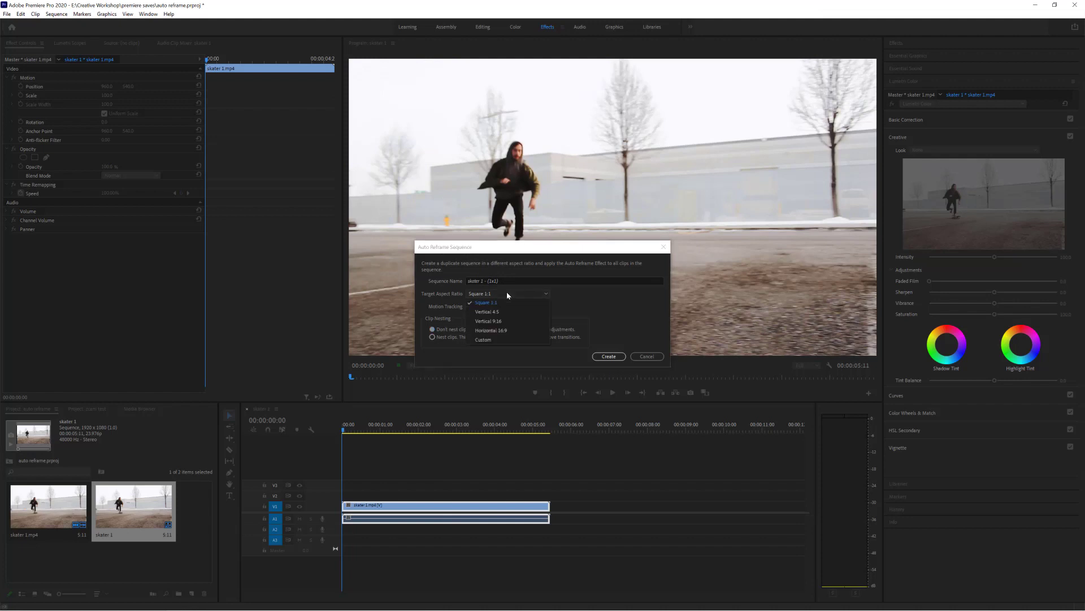
click(513, 339)
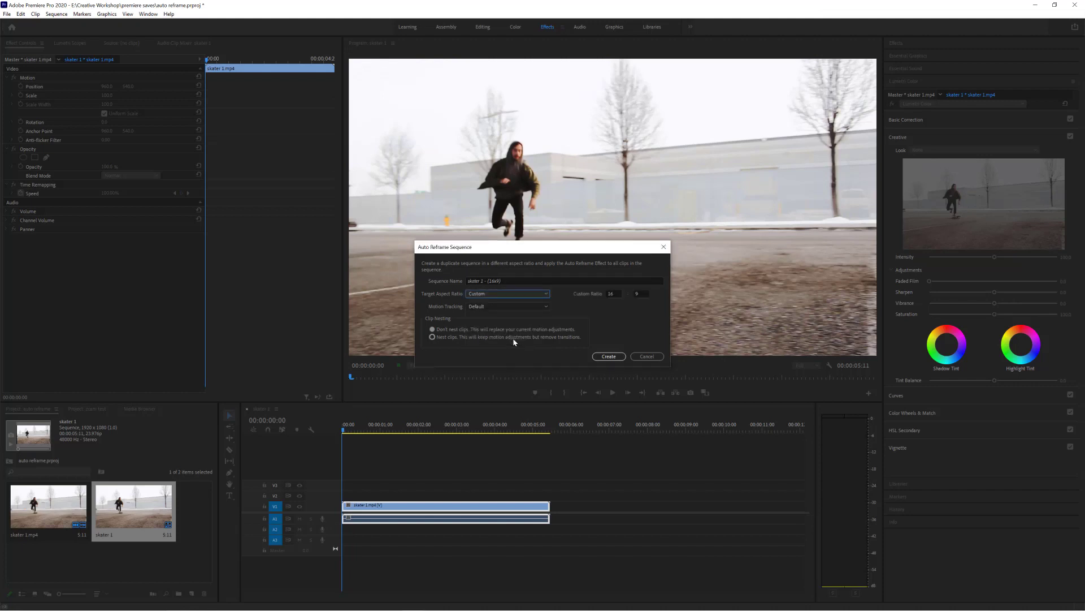
click(501, 307)
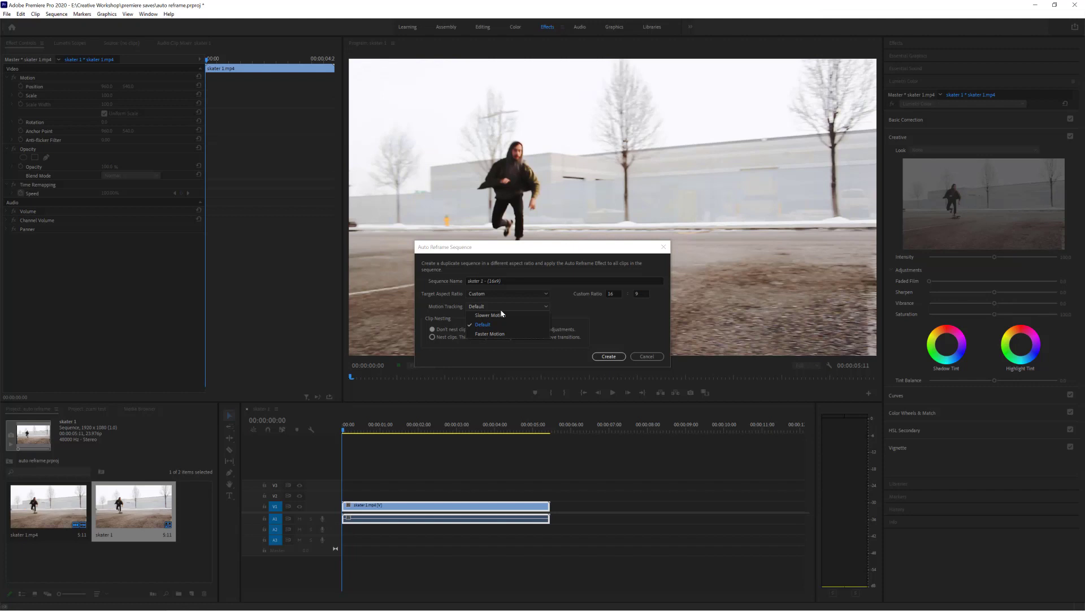
click(595, 315)
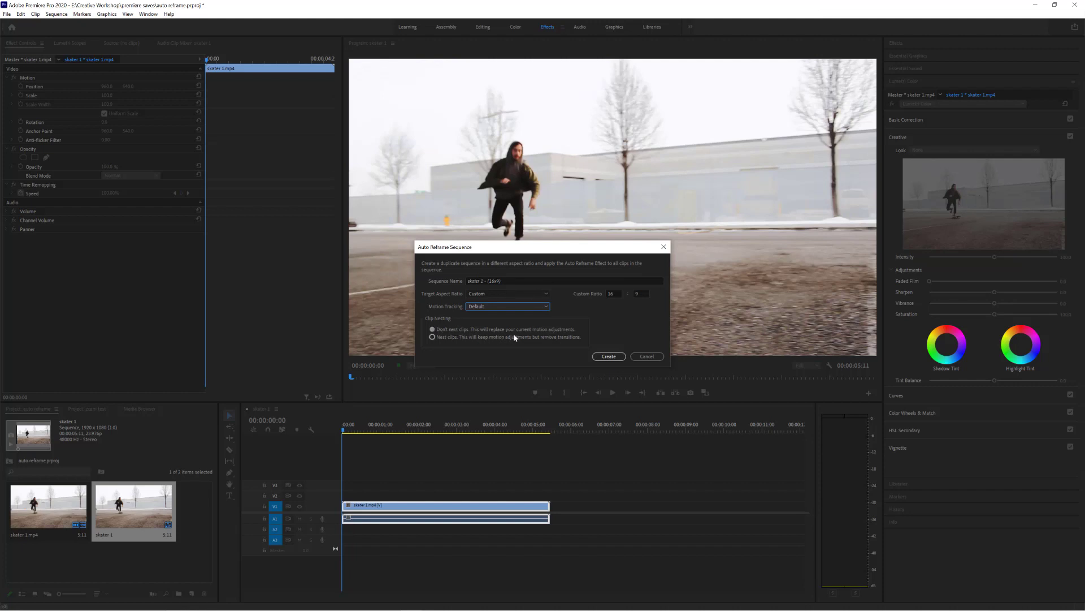
click(514, 293)
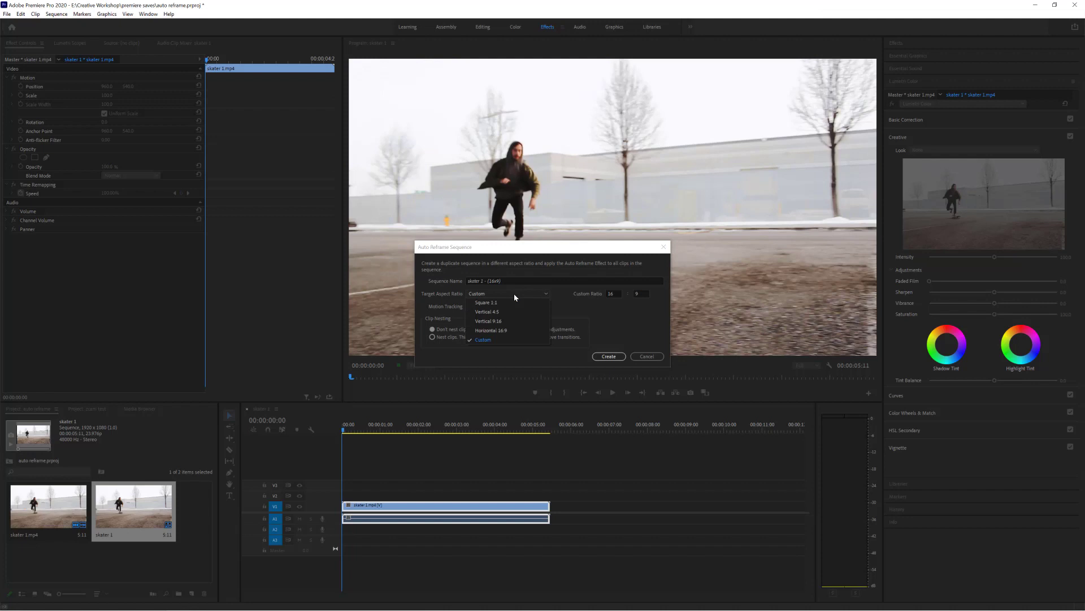
click(513, 303)
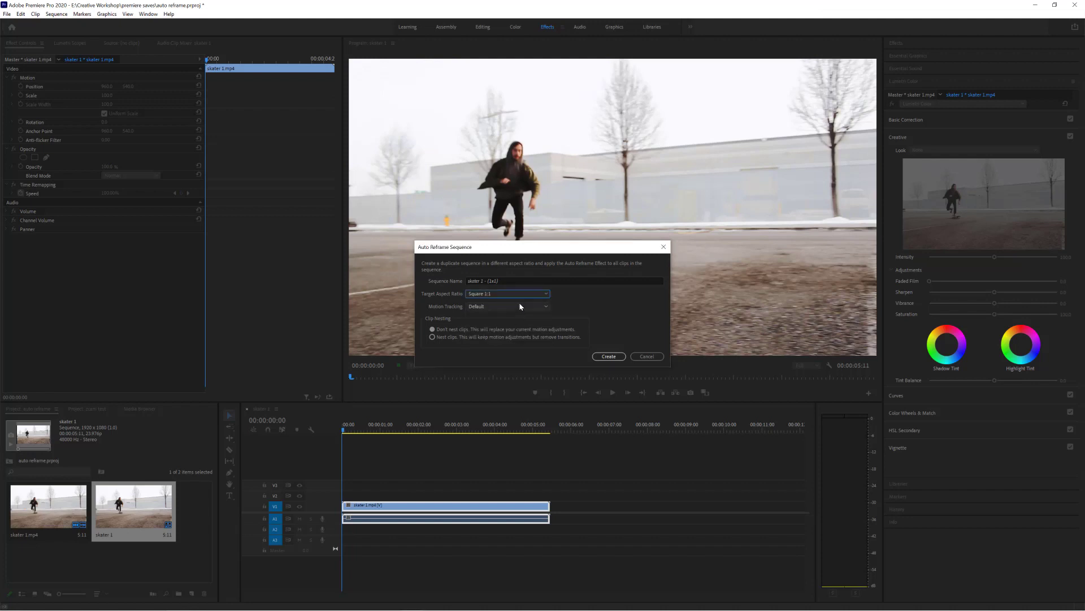
click(609, 356)
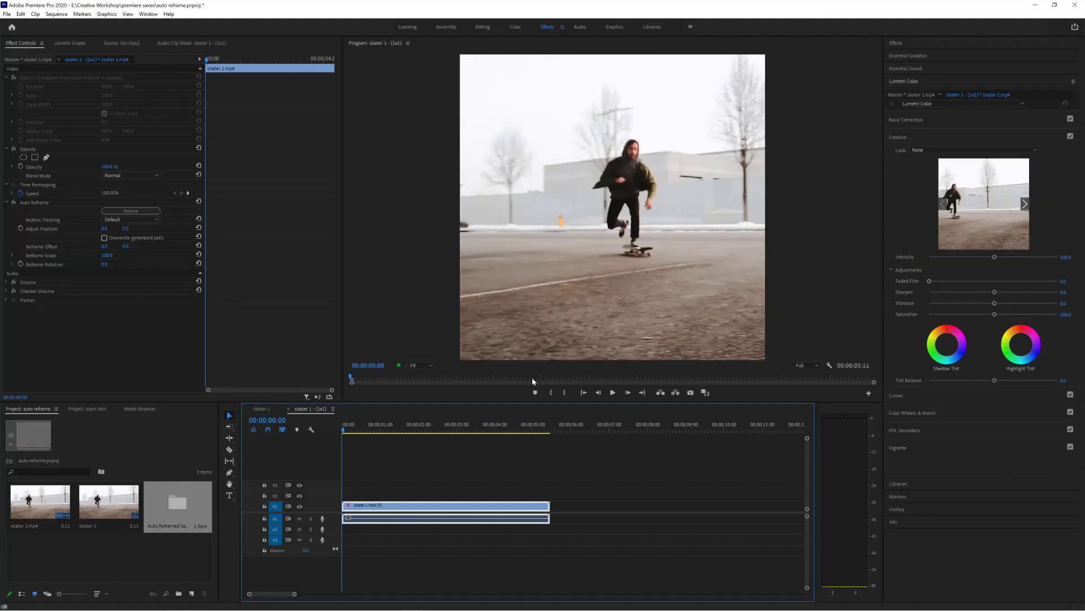
- Load skater 1.mp4 in the source viewer and play back the widescreen skater 1 sequence
double_click(44, 507)
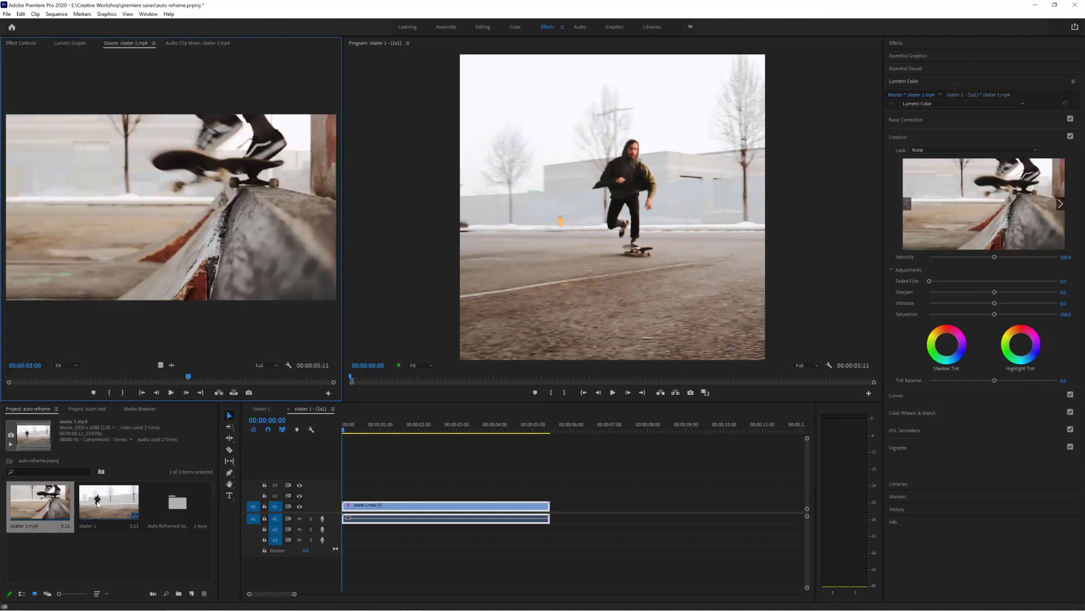
click(263, 409)
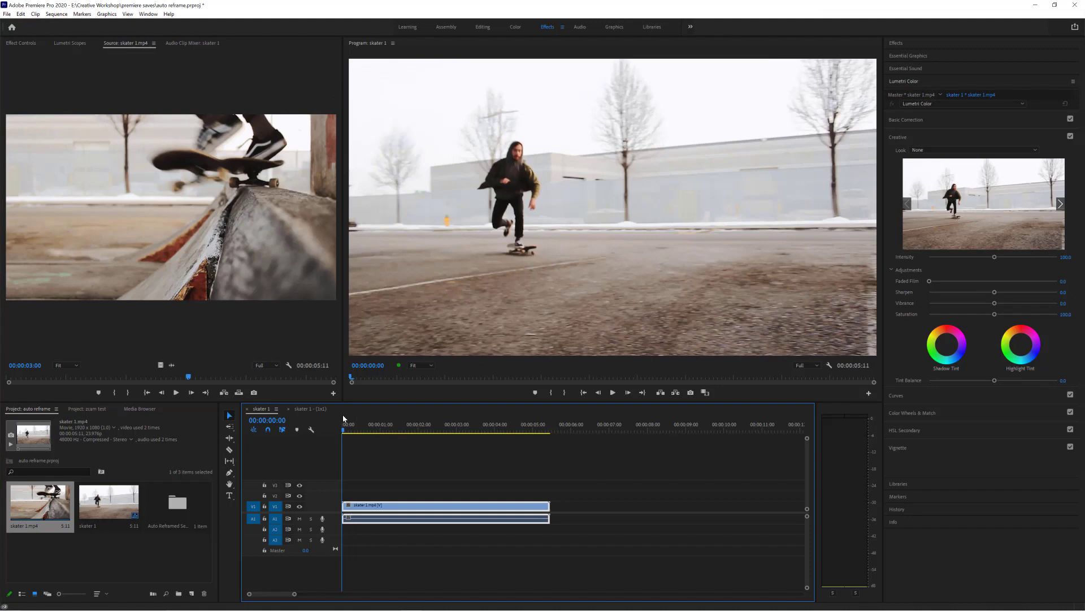
key(space)
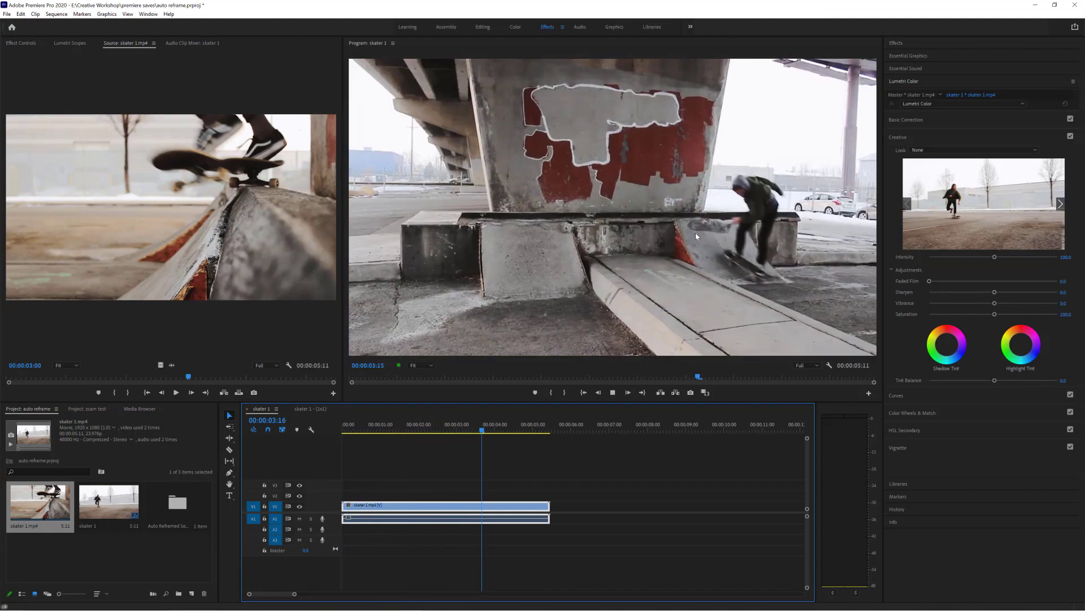
key(space)
drag(540, 437, 308, 411)
- Play the square skater 1 - (1x1) sequence, stopping on the ramp shot
click(308, 411)
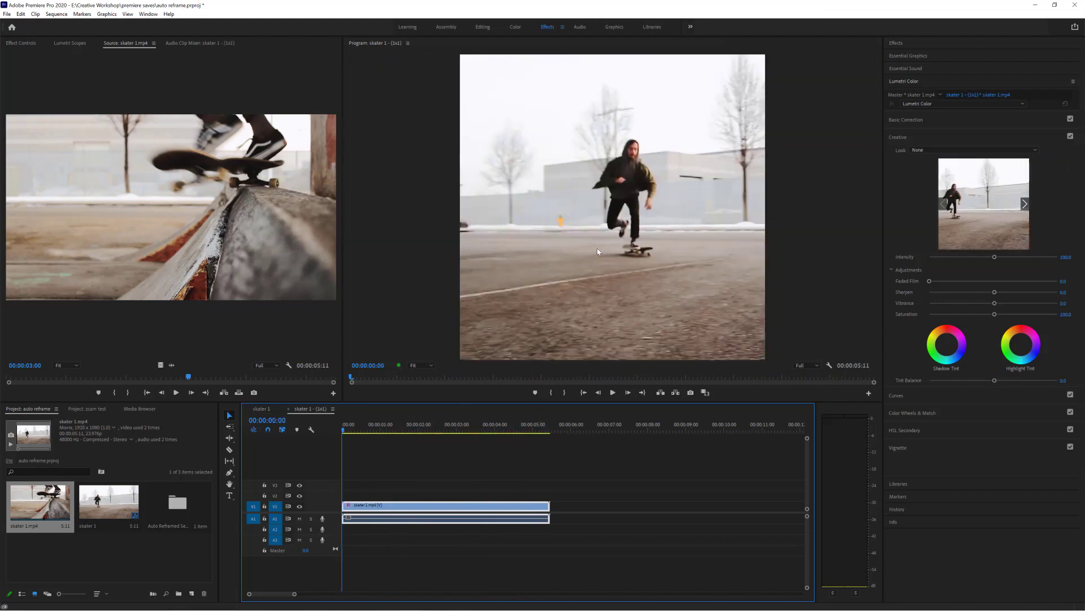
key(space)
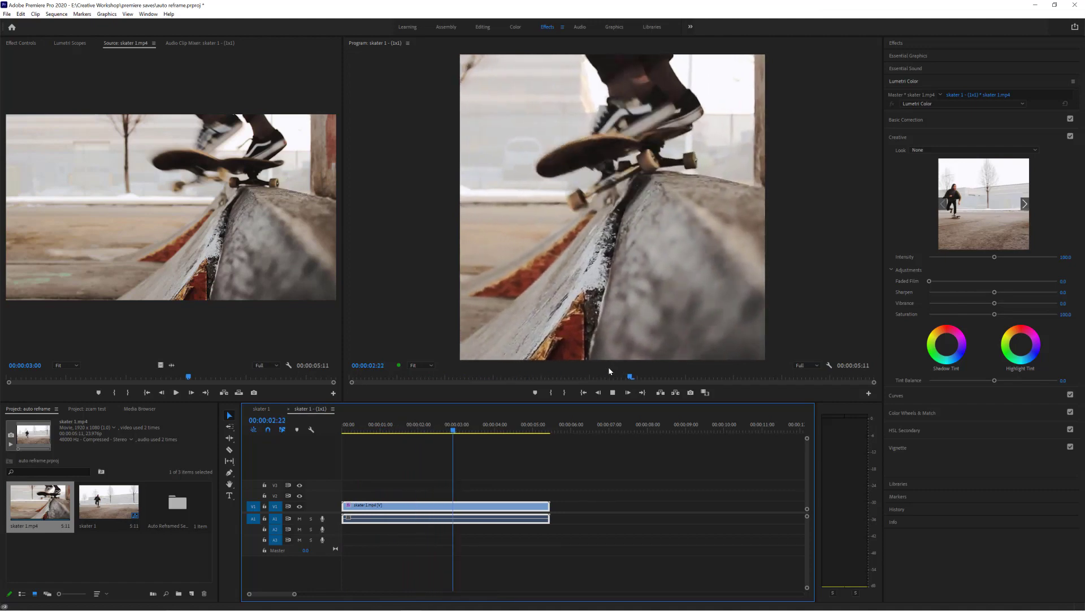
key(space)
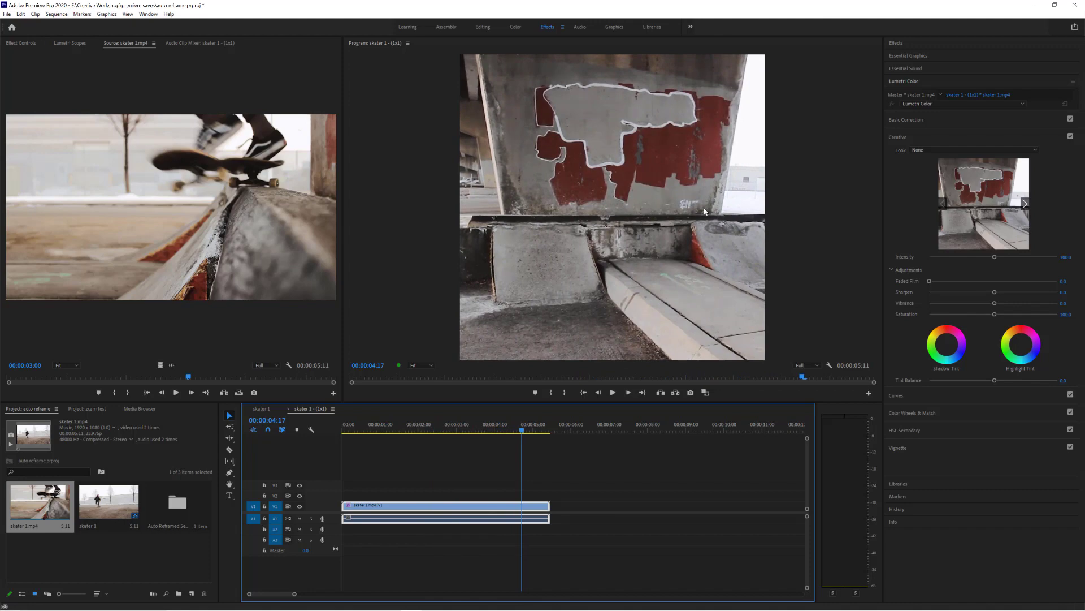
- Select the square clip's Auto Reframe effect in Effect Controls and return to its first frame
drag(523, 432, 455, 430)
click(22, 42)
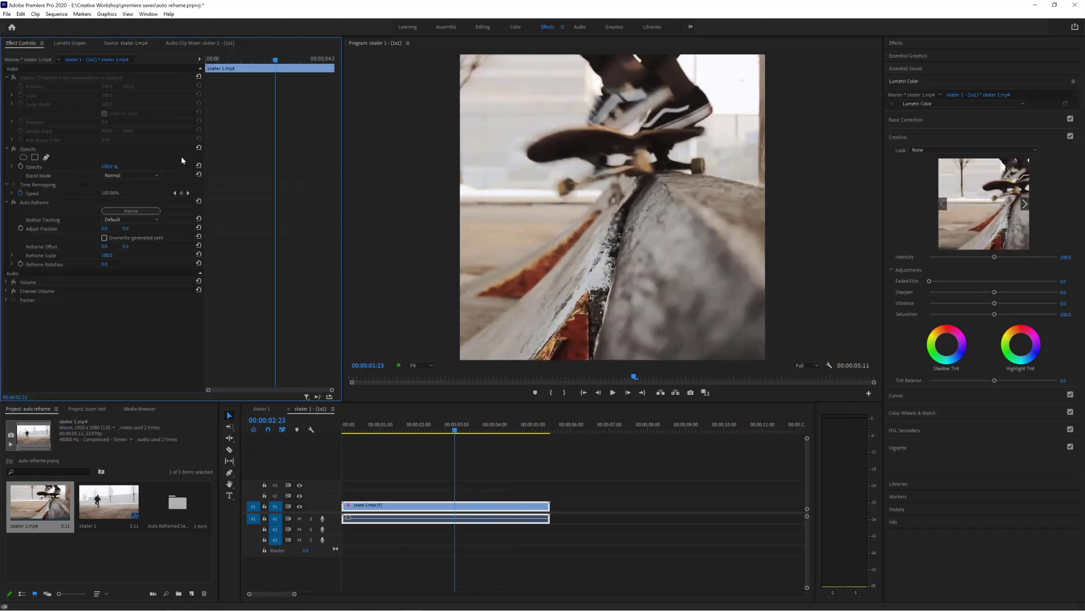
click(467, 508)
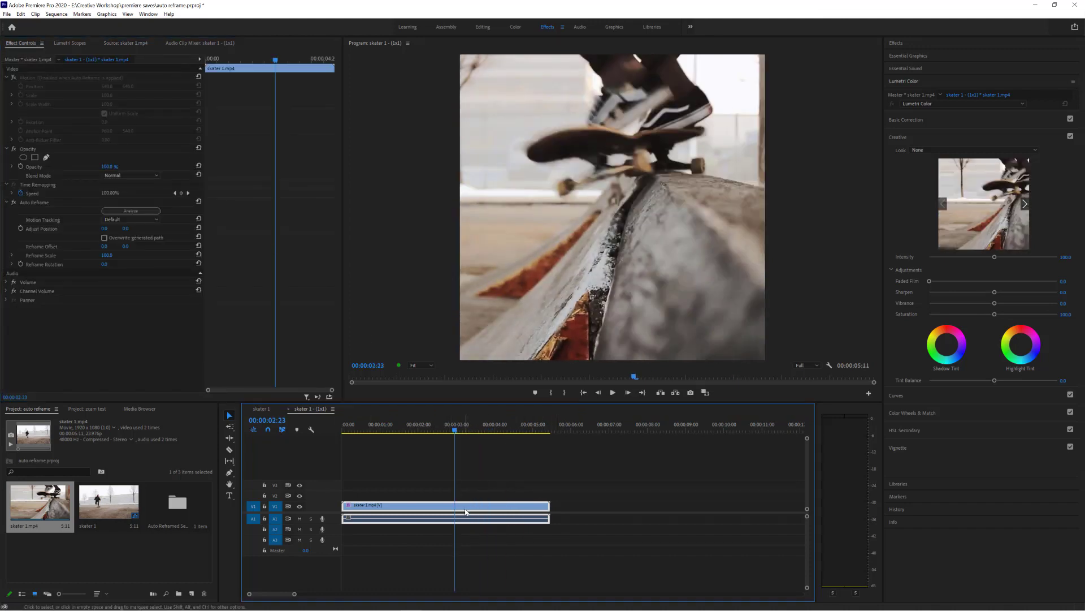
click(50, 203)
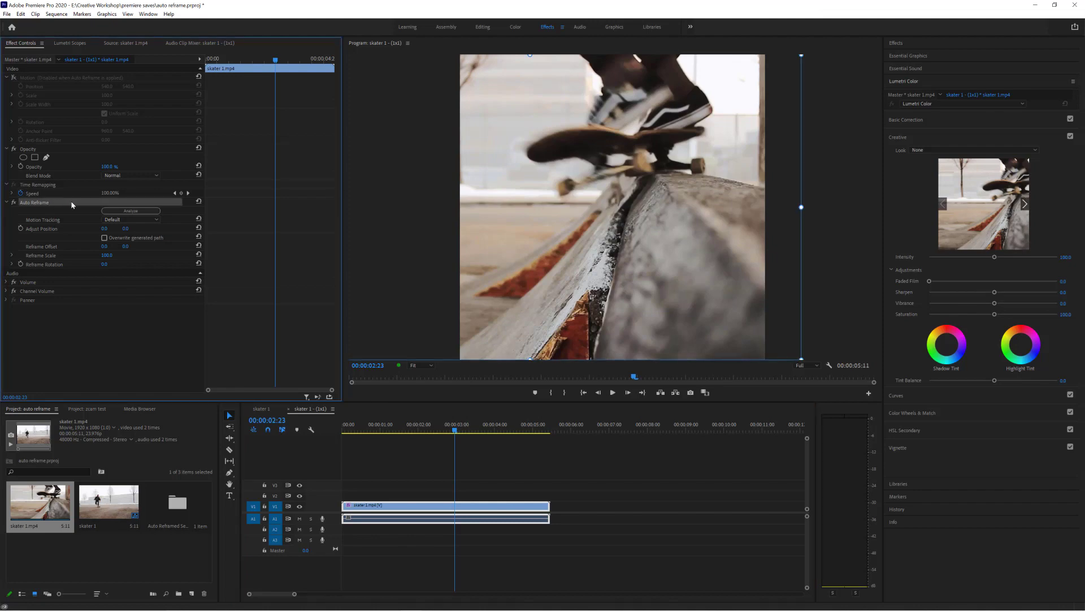
drag(265, 63, 198, 87)
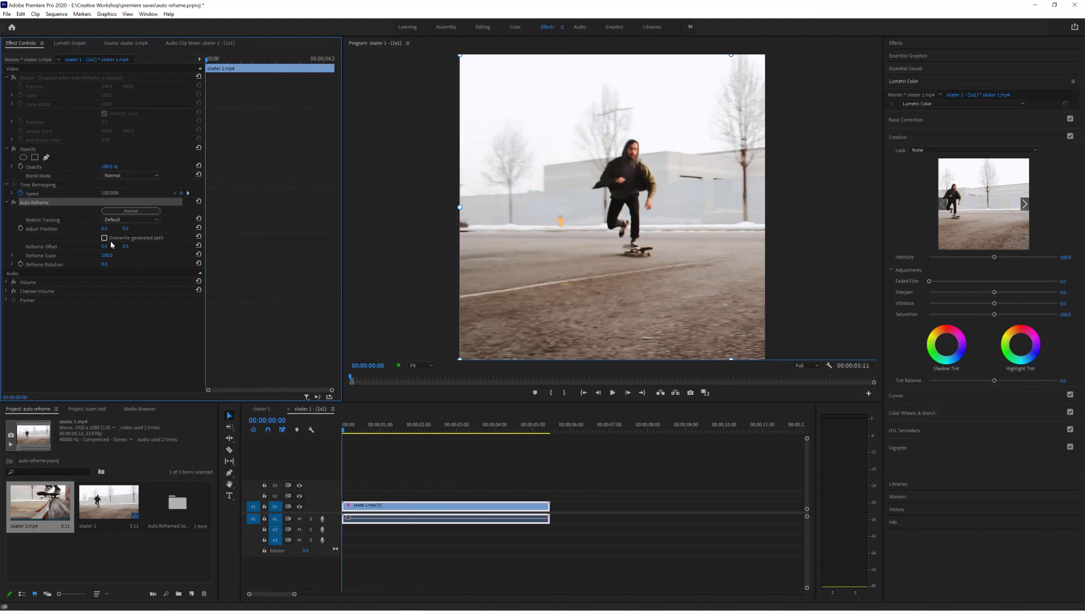
- Tick Overwrite generated path and review the Adjust Position keyframes through the ramp section
click(104, 237)
key(space)
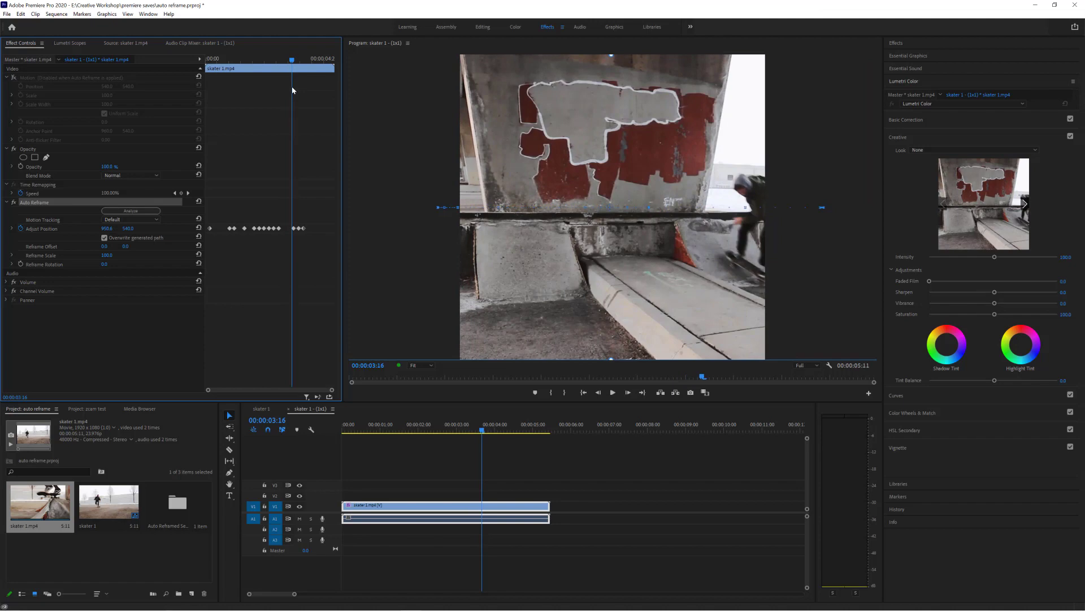
mouse_move(292, 91)
mouse_down()
mouse_move(309, 92)
mouse_move(294, 94)
mouse_up()
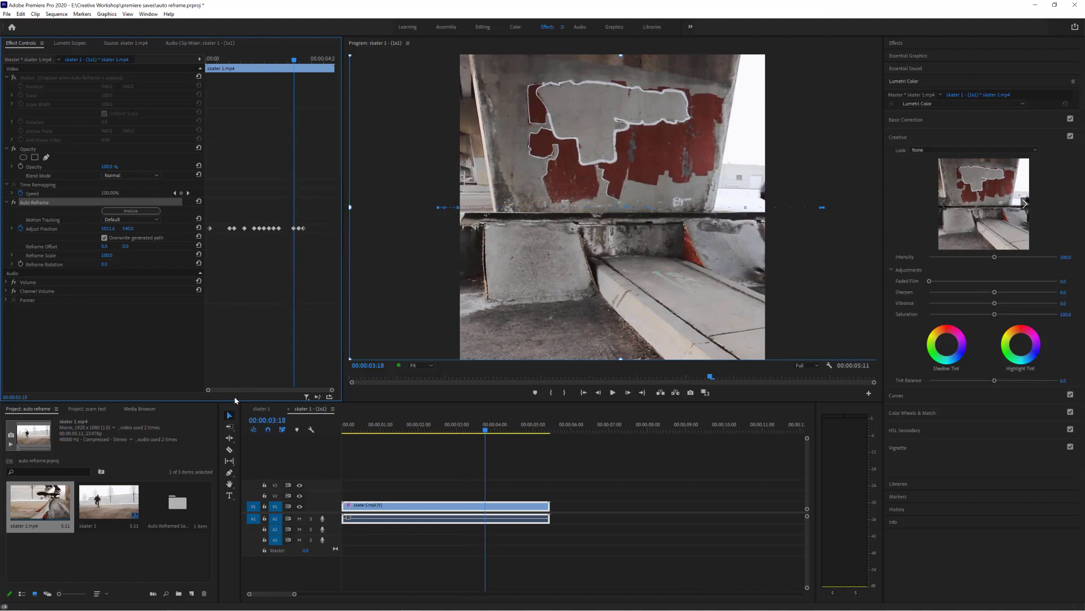
- Shift the square crop's Adjust Position and move the 03:21 keyframe later to keep the skater framed
drag(332, 390, 277, 380)
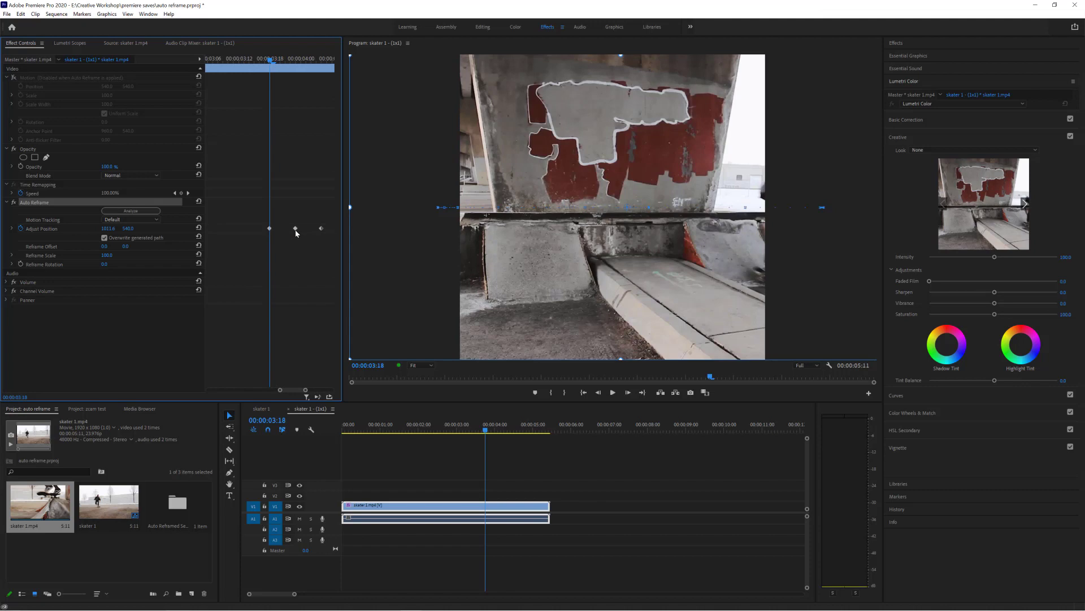
drag(111, 228, 53, 230)
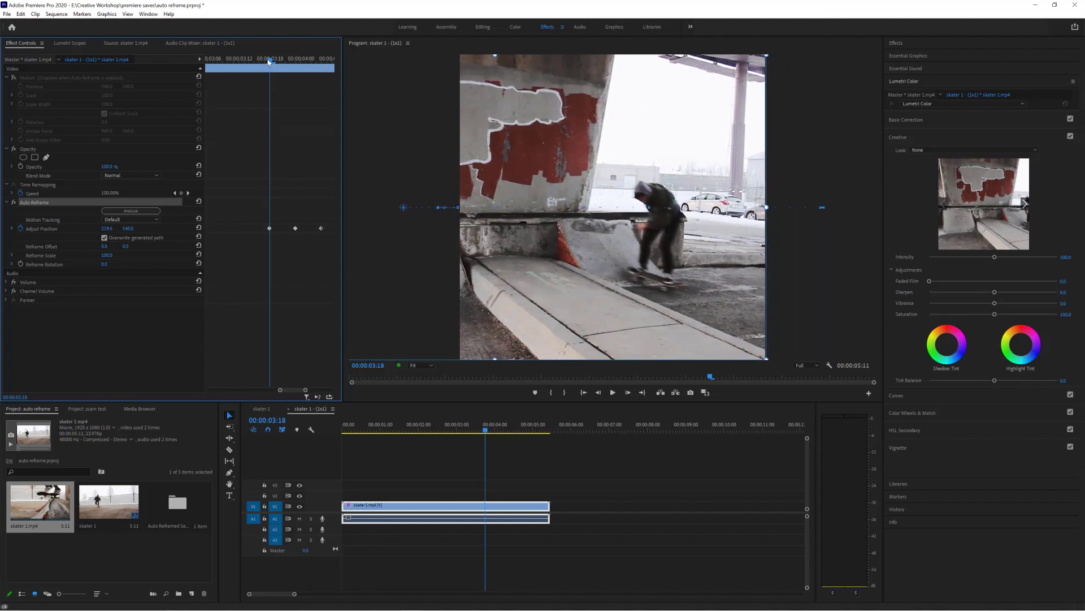
drag(269, 61, 284, 61)
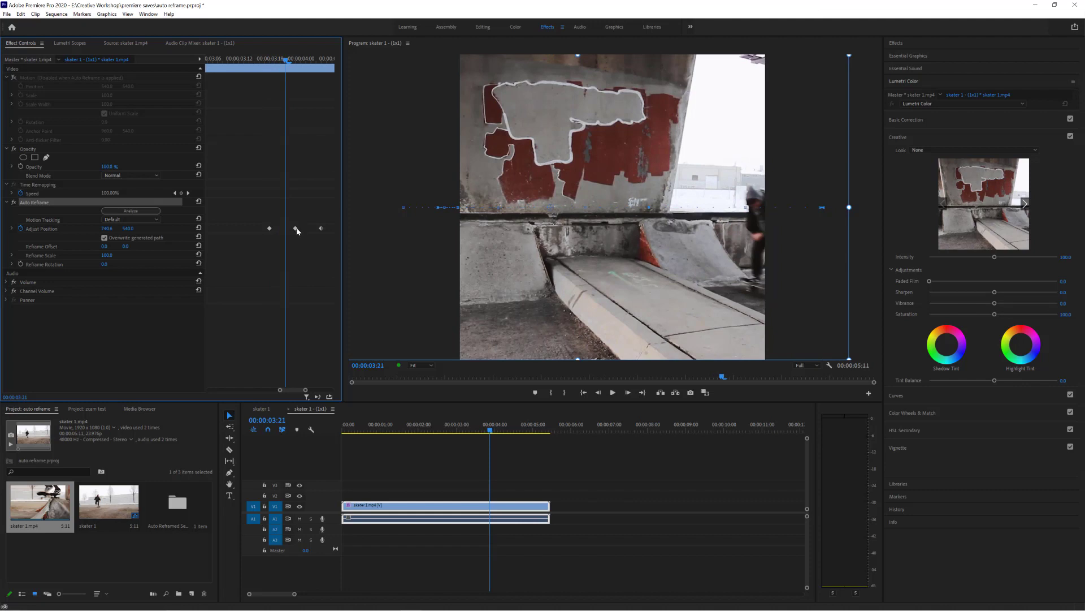
drag(296, 228, 321, 229)
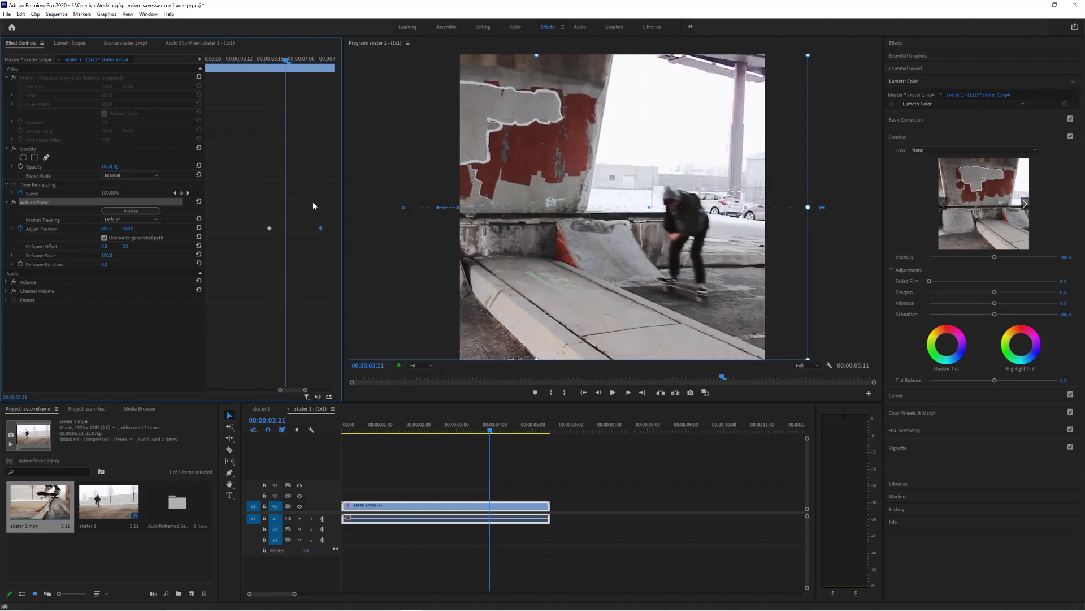
drag(287, 60, 2, 77)
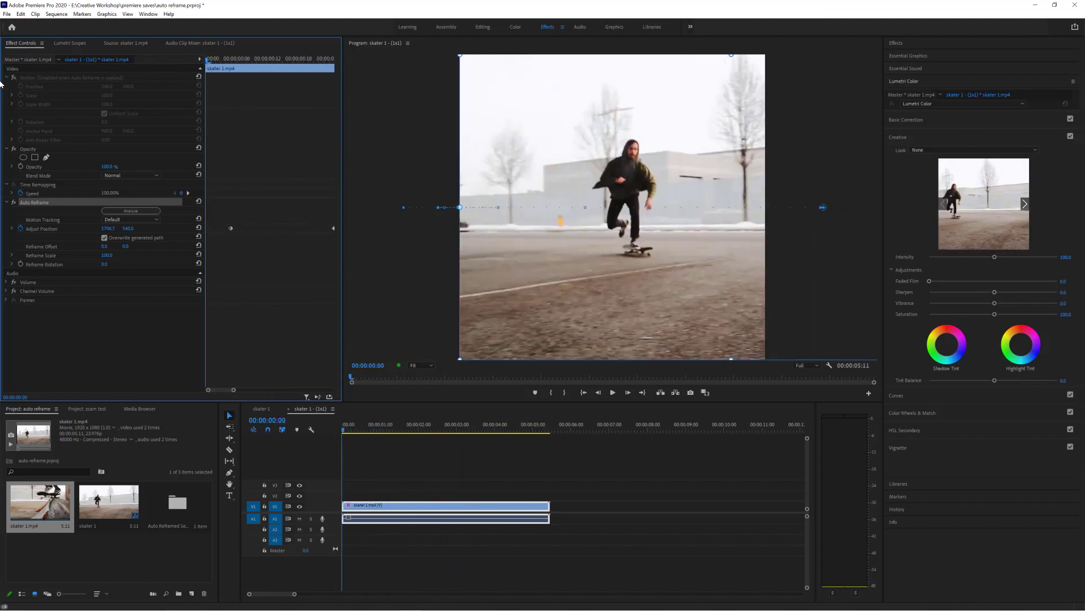
key(space)
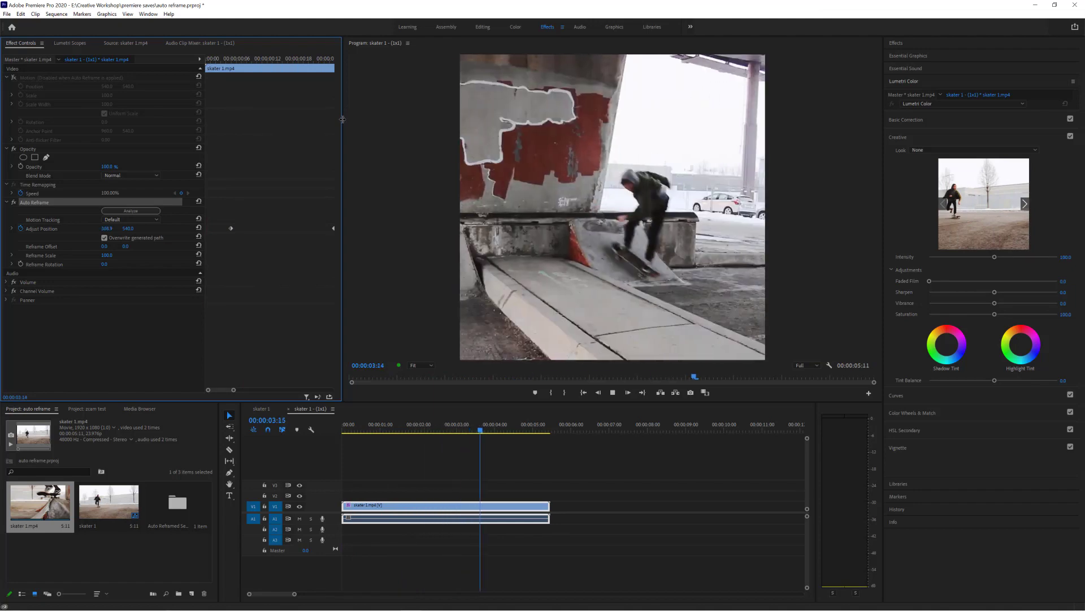
key(space)
key(Home)
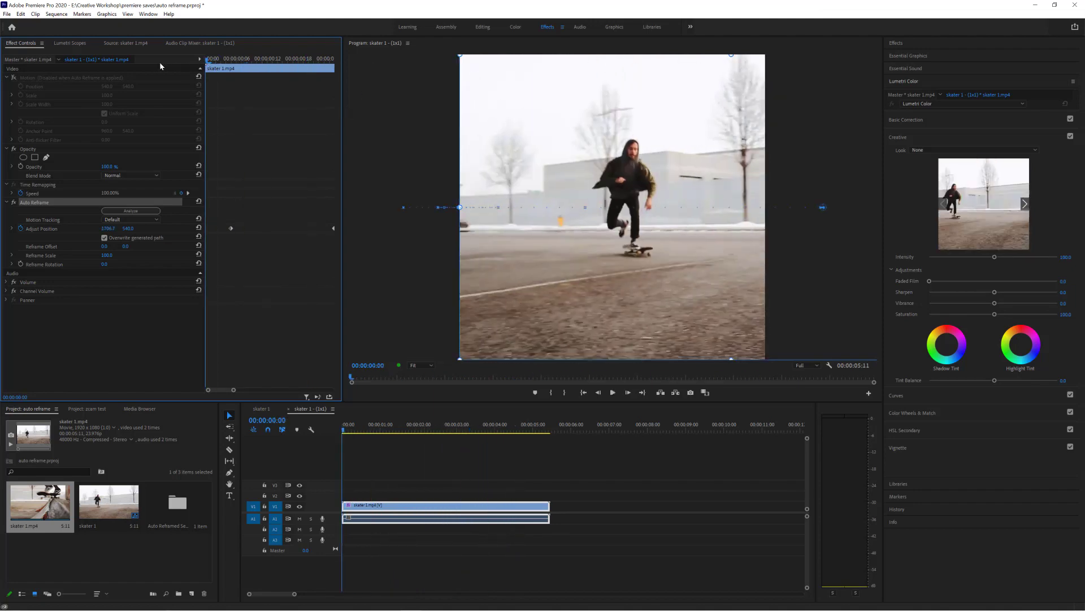
key(space)
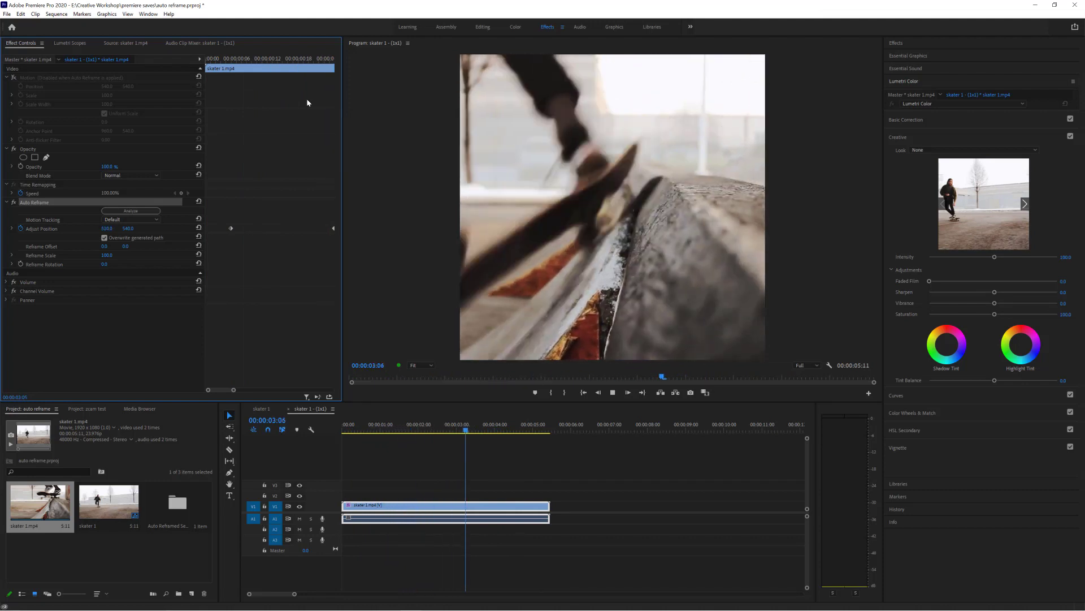
key(space)
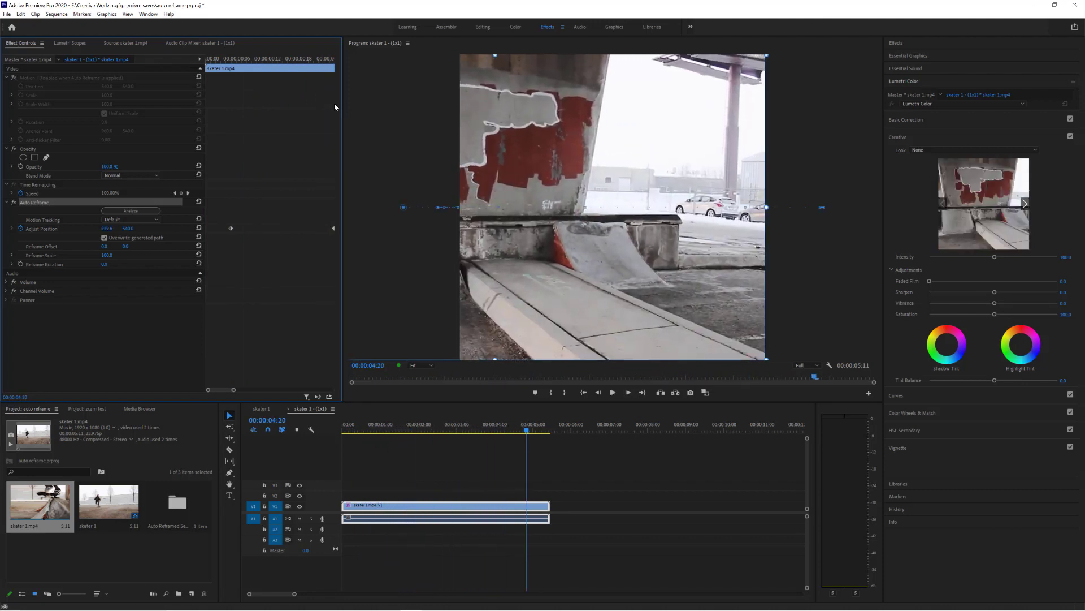
drag(520, 430, 317, 433)
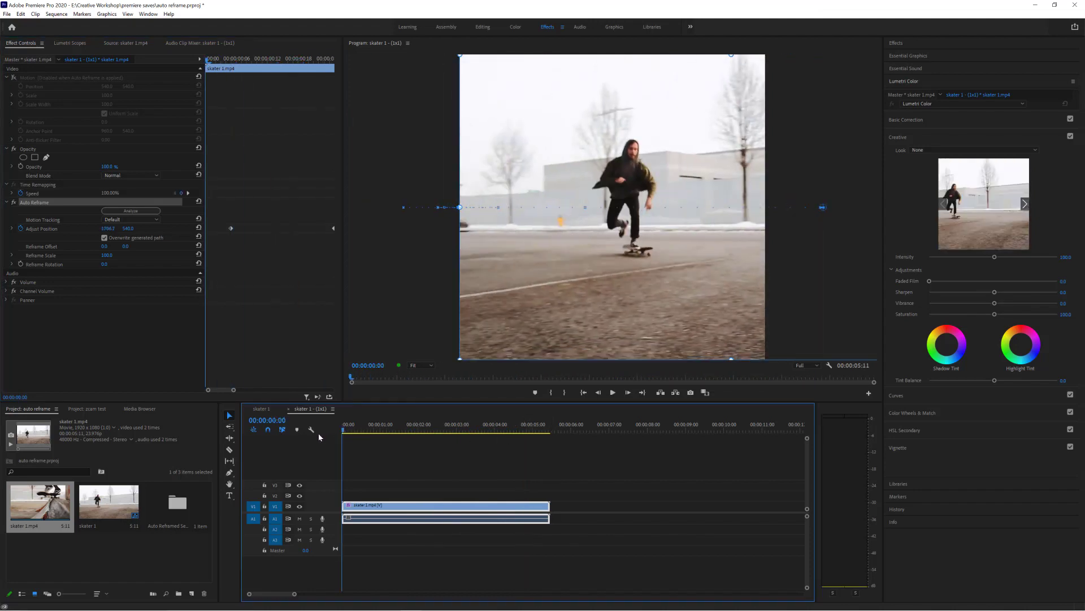
- Auto-reframe the original skater 1 sequence to Vertical 9:16, creating skater 1 - (9x16)
click(259, 408)
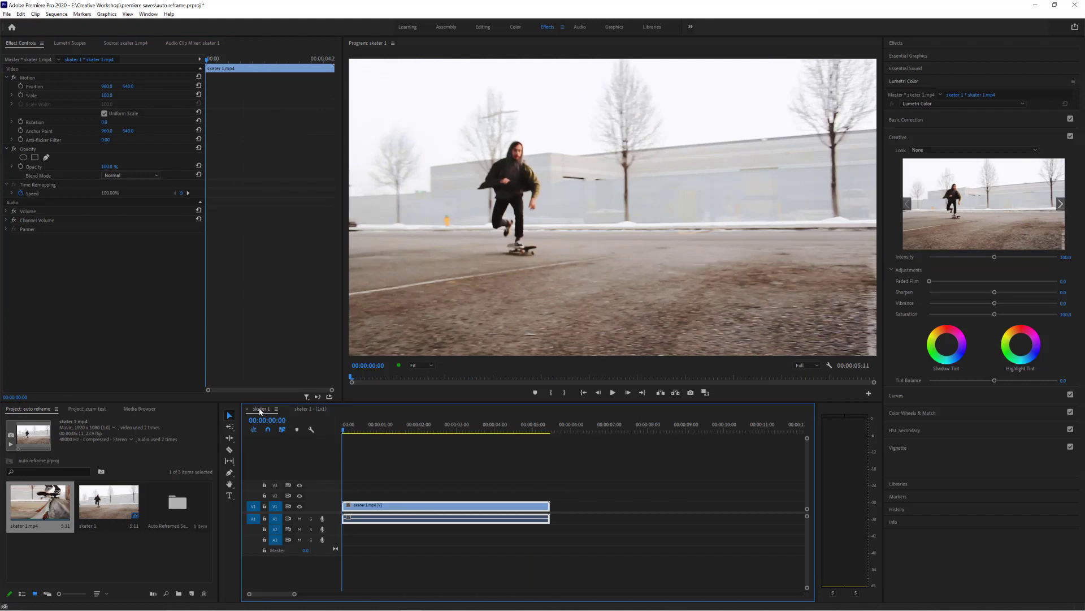
click(56, 14)
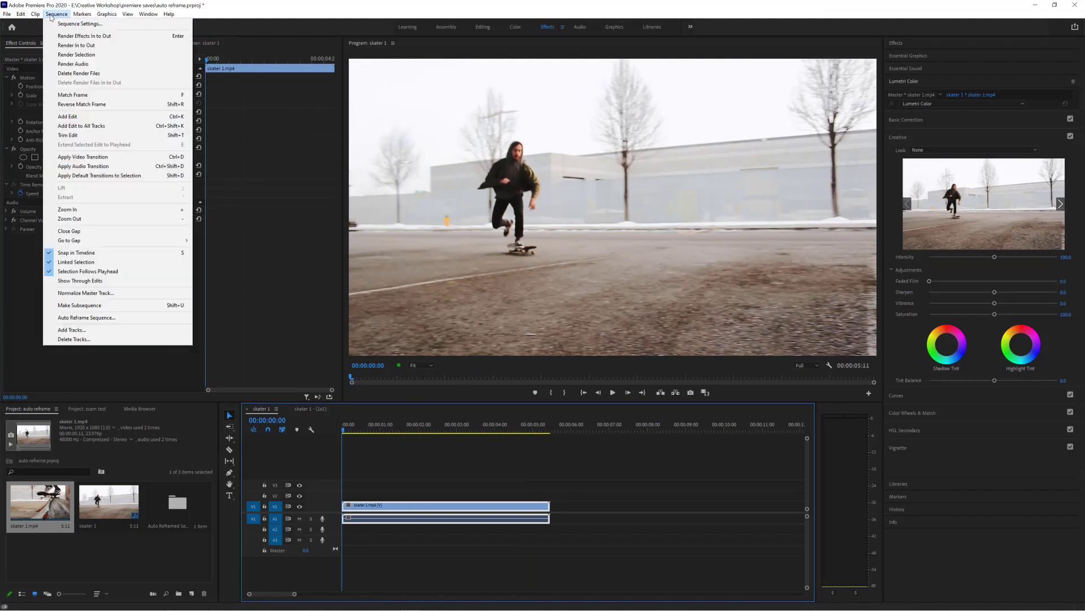
click(119, 318)
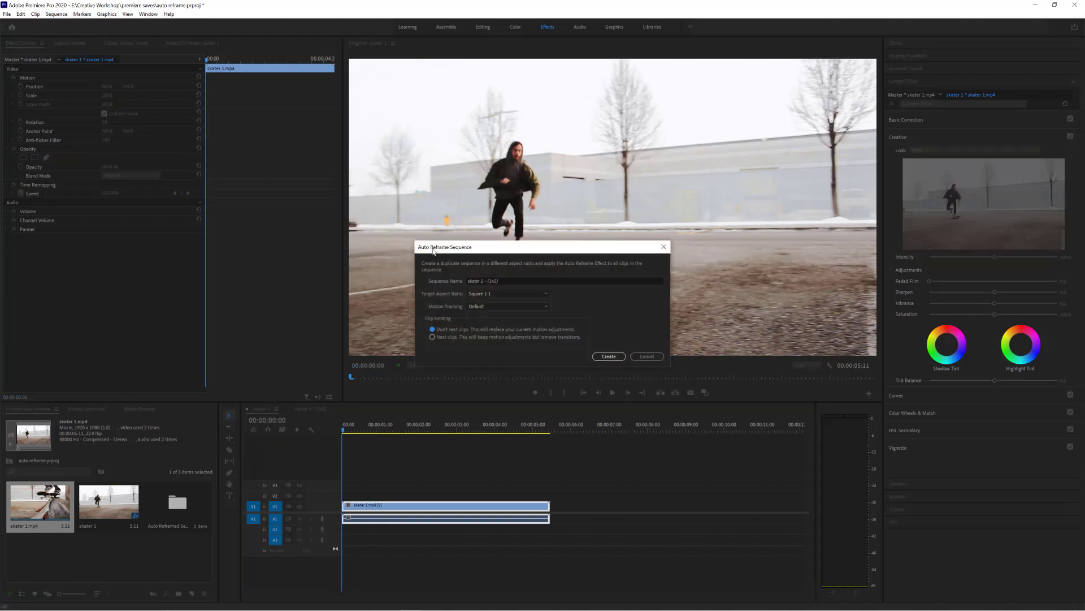
click(539, 295)
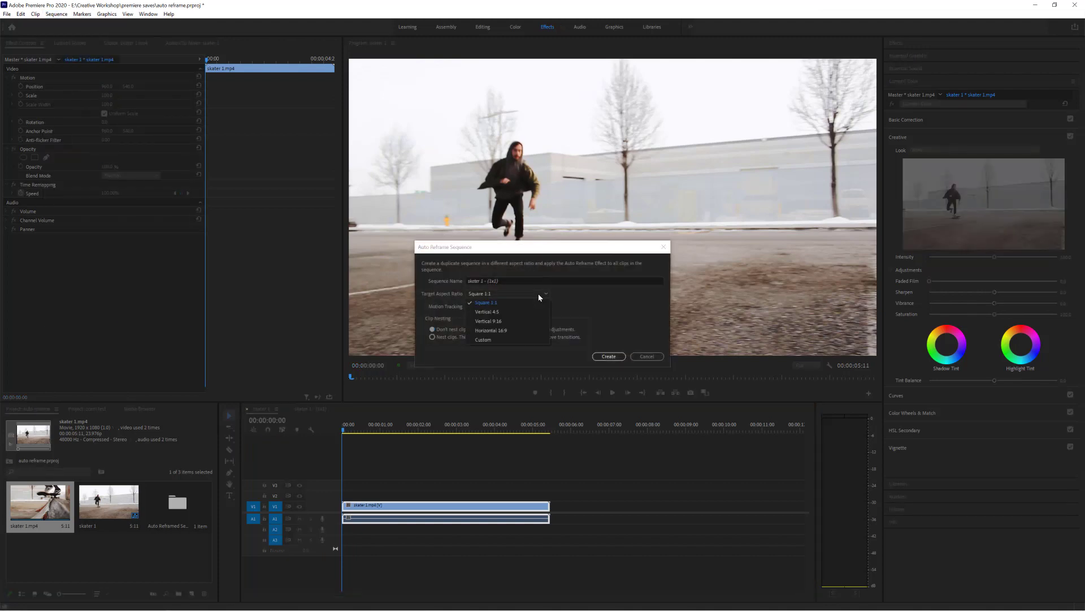
click(527, 326)
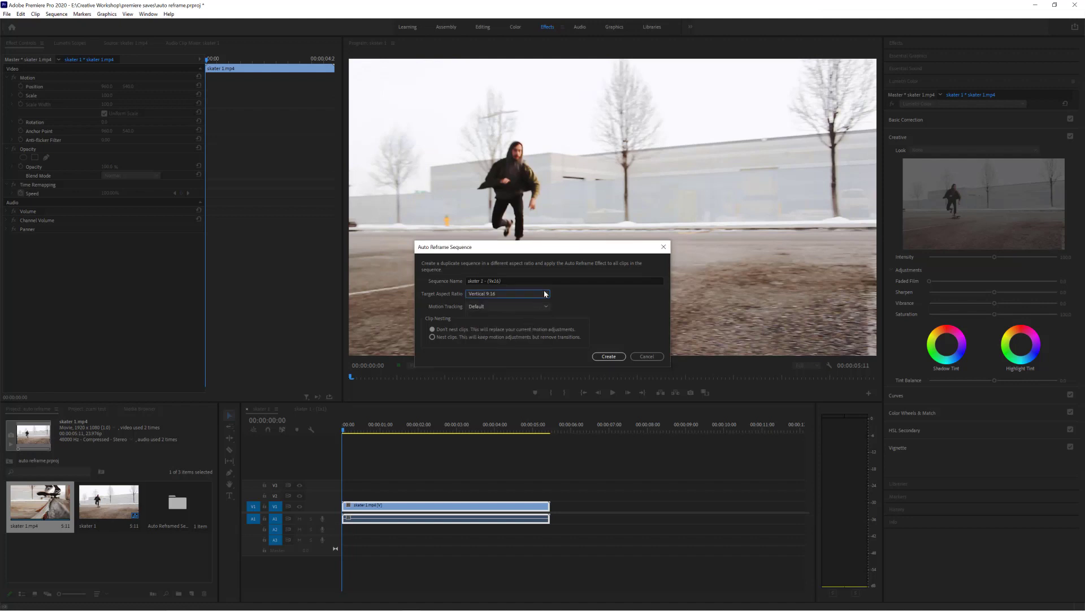
click(608, 356)
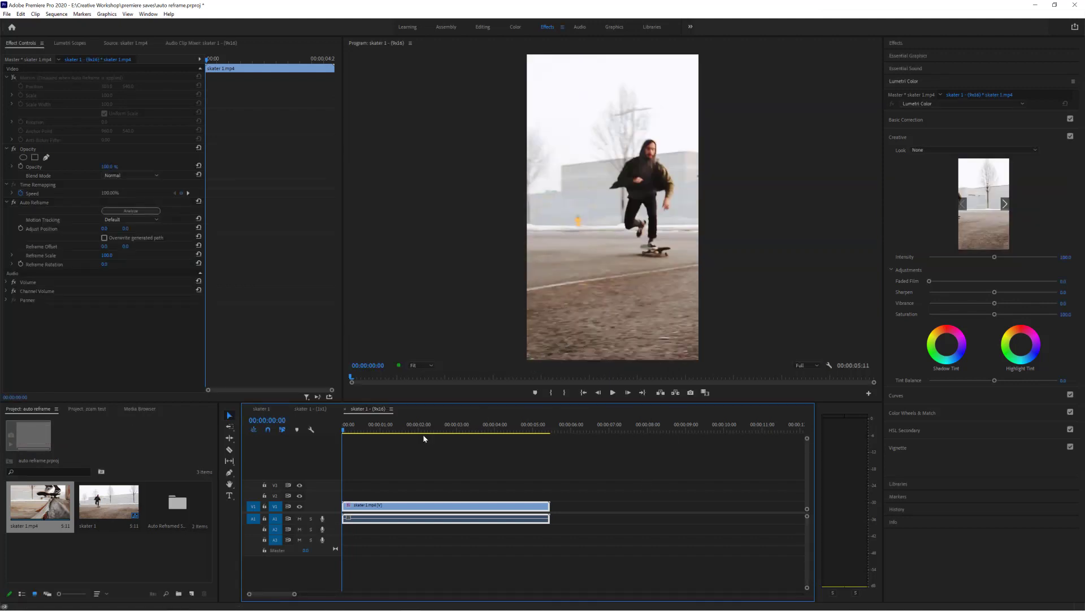
- Play the vertical sequence, return to about 02:20, and tick Overwrite generated path
key(space)
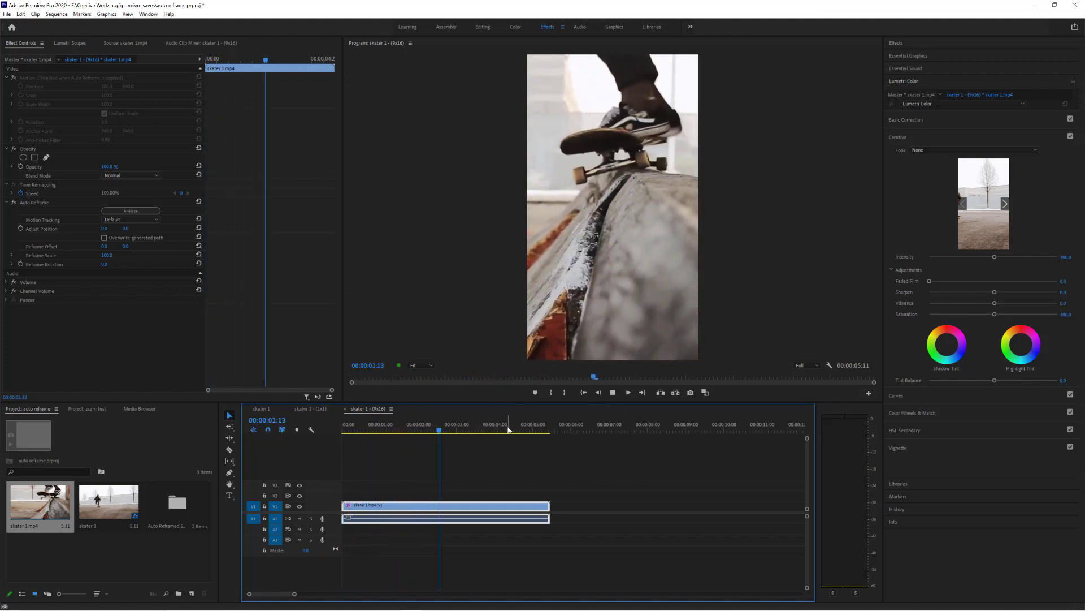
key(space)
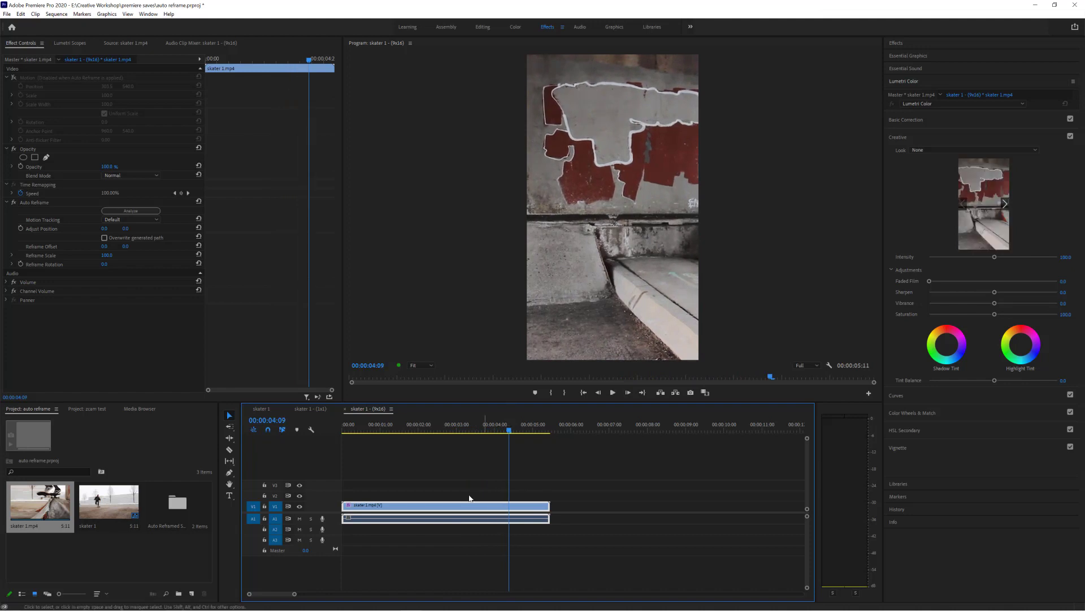
drag(509, 430, 475, 420)
click(104, 237)
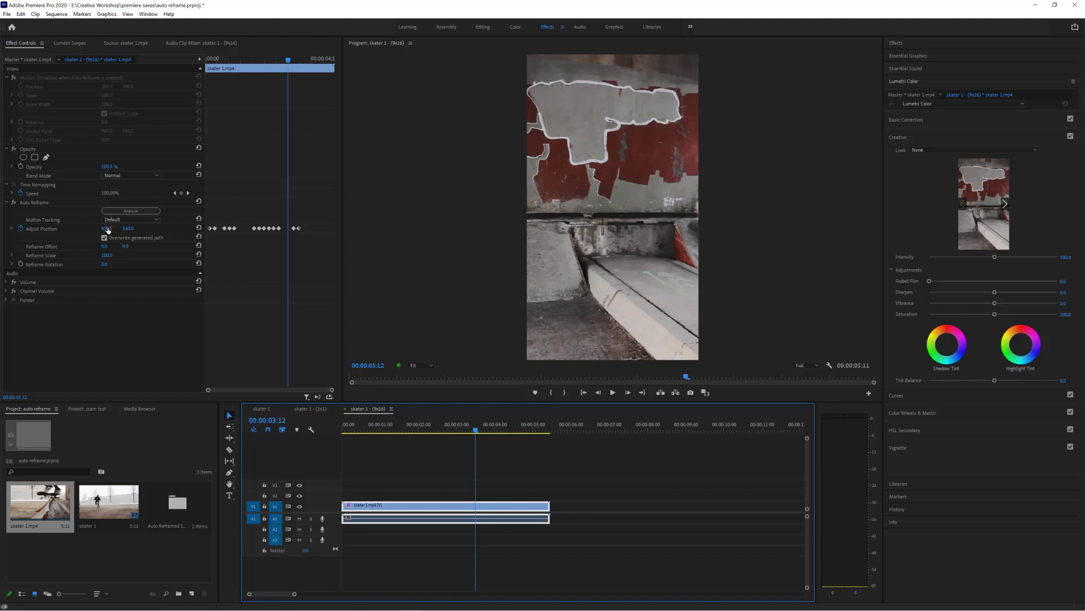
- At 00:00:03:12, drag Adjust Position X from 920.5 to about 635.5, then replay to check
drag(108, 229, 4, 229)
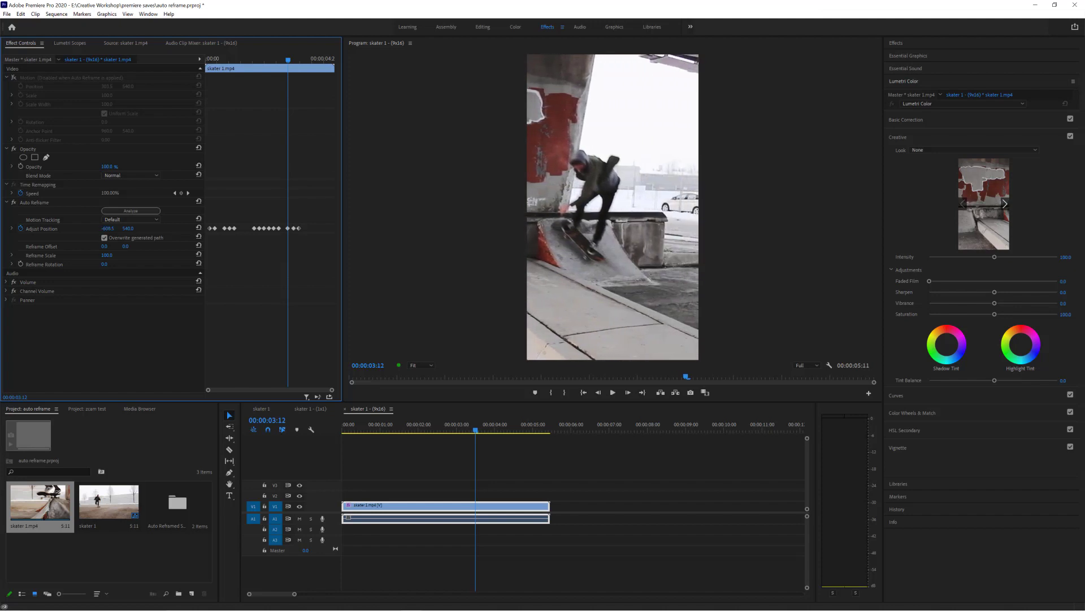
click(293, 228)
key(Home)
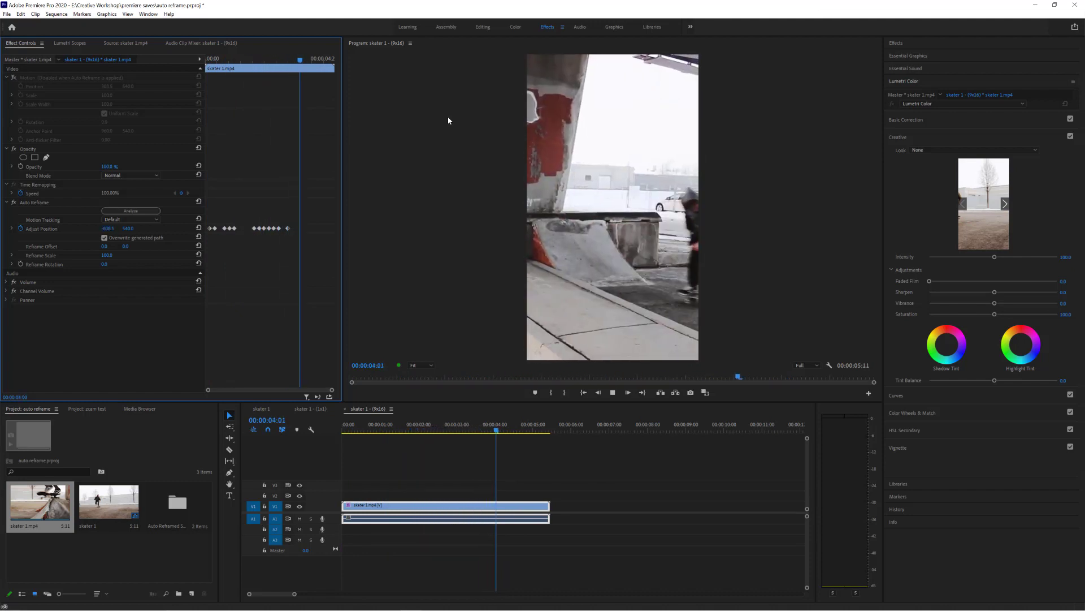
click(285, 67)
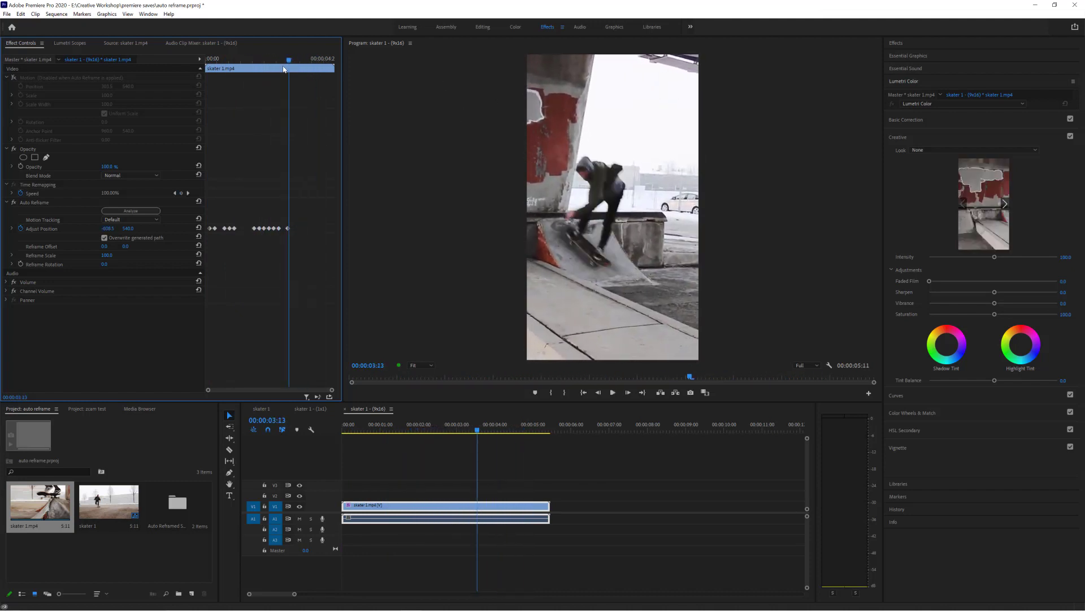
drag(285, 68, 192, 70)
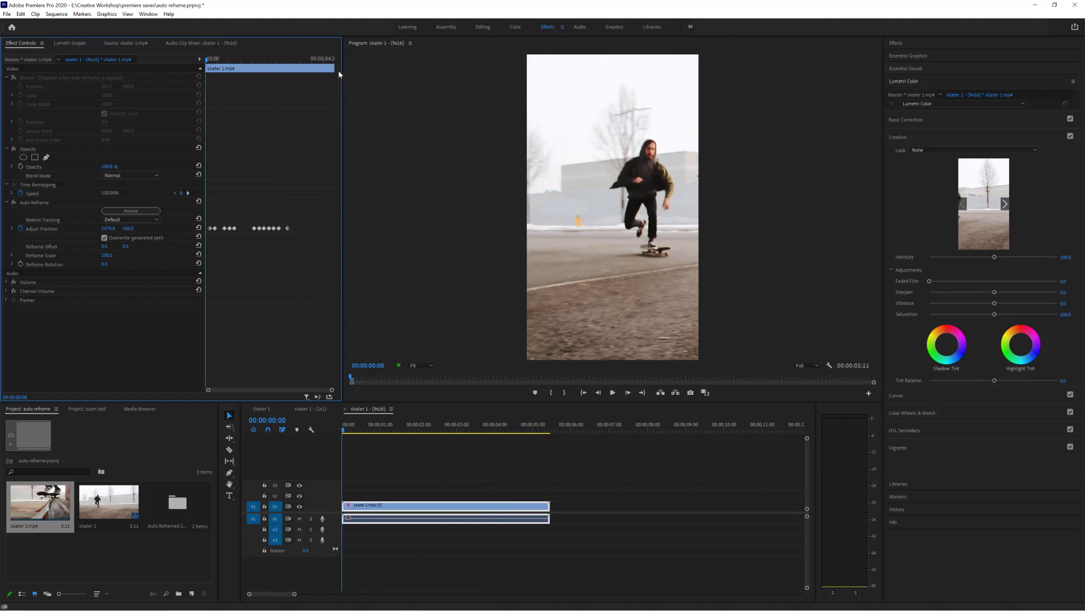
click(311, 62)
drag(310, 63, 121, 49)
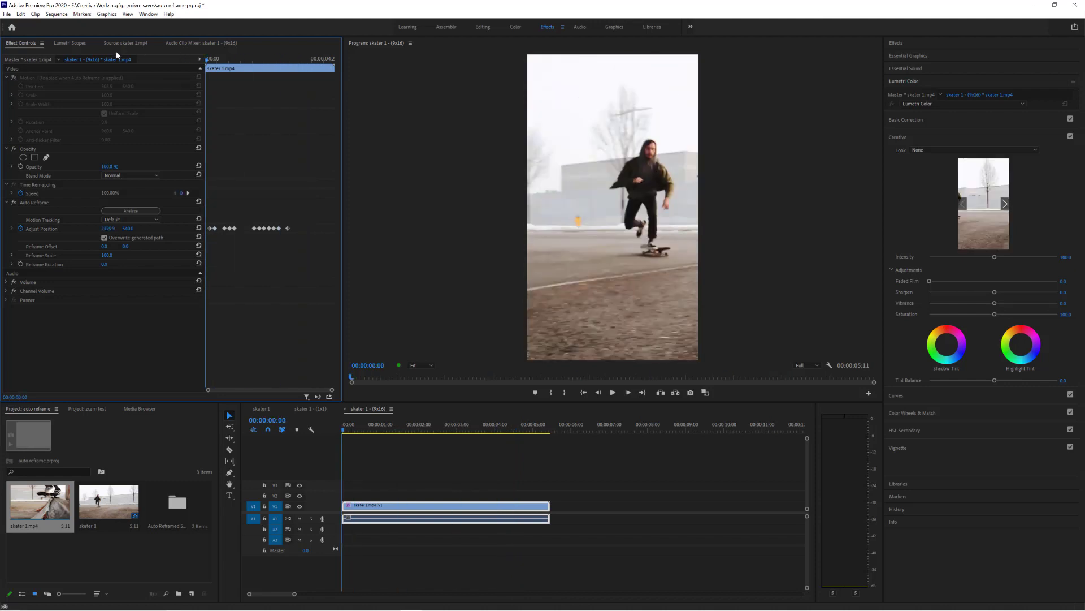